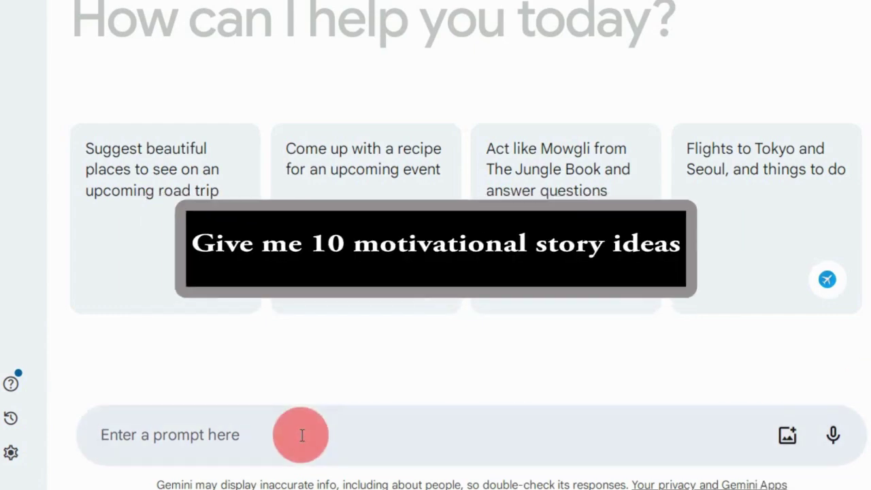
- Ask Gemini for ten motivational story ideas, then request a complete story on idea 9
text(I want to create motivational stories. Please give me the names of 10 story ideas.)
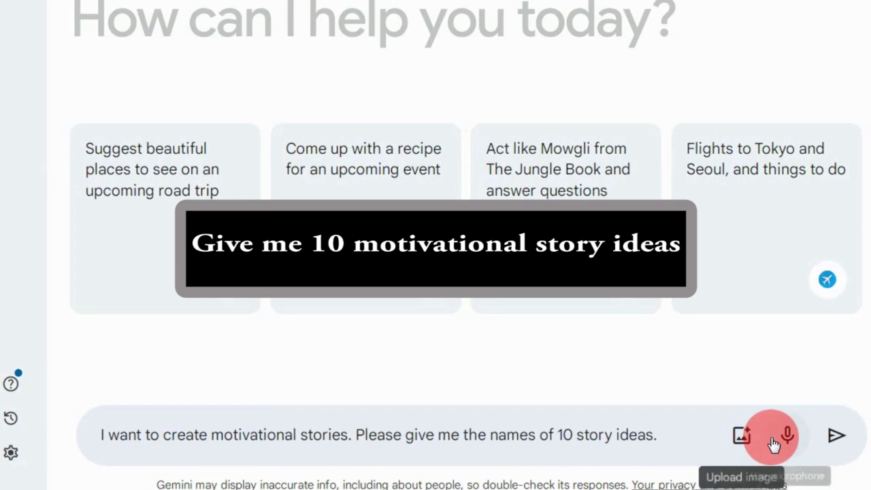
key(Return)
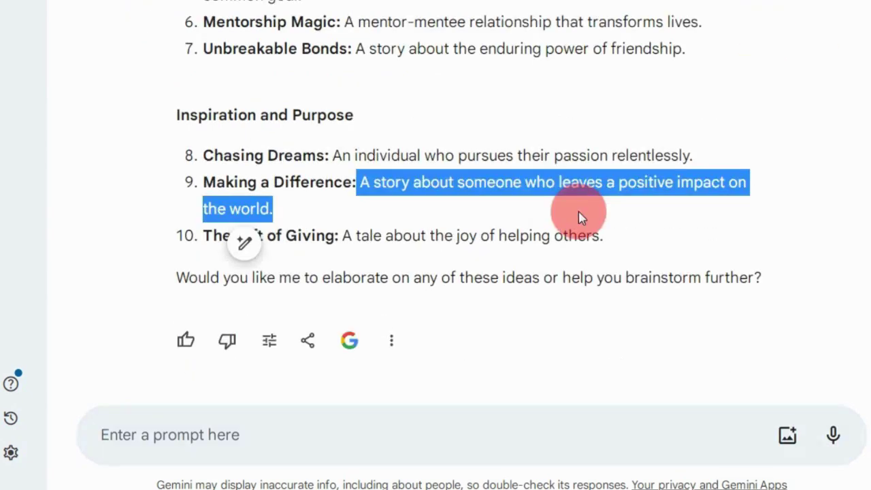
right_click(579, 204)
click(627, 204)
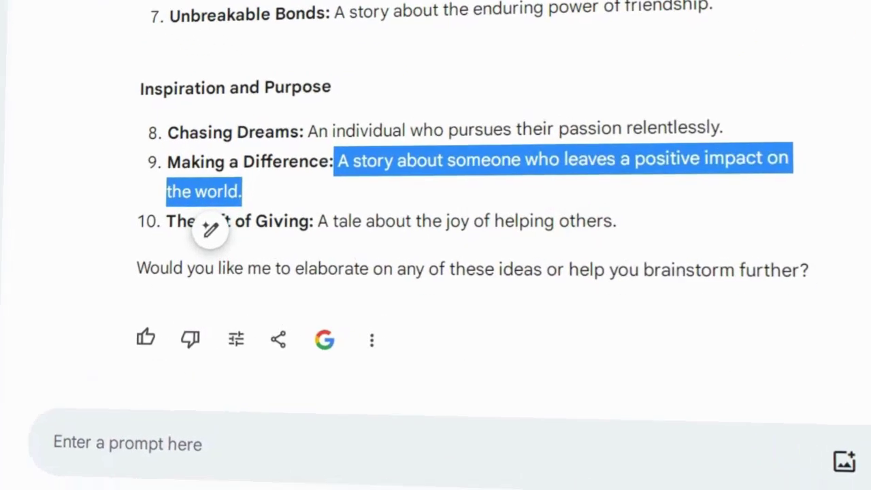
click(598, 463)
text(" A story about someone who leaves a positive impact on the world.")
text(give me a complete story on this to)
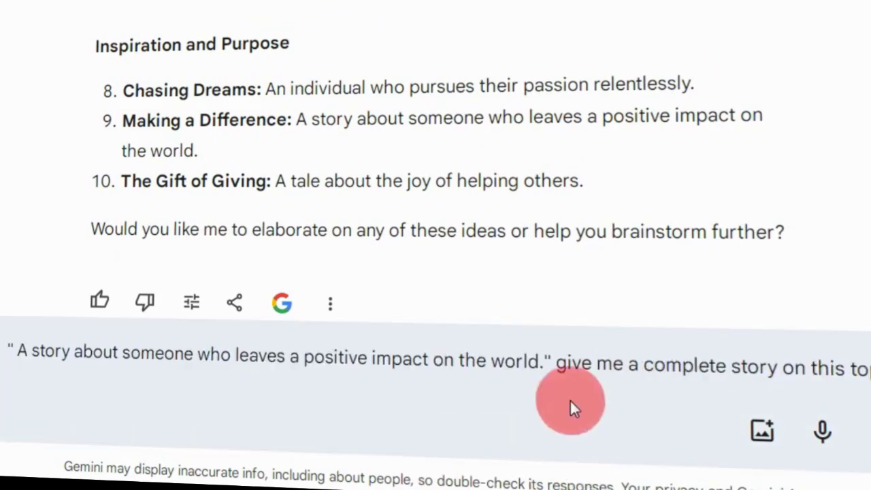
key(Return)
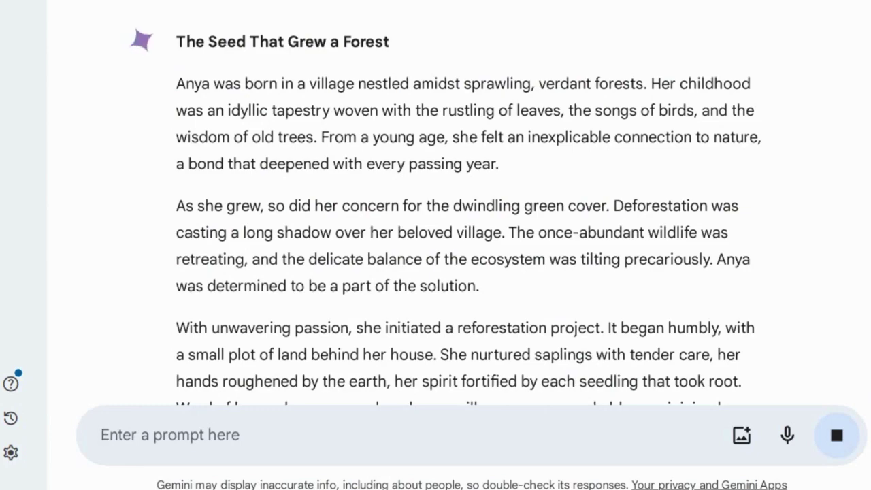
- Scroll down to the end of Gemini's finished story
scroll(767, 39, down, 10)
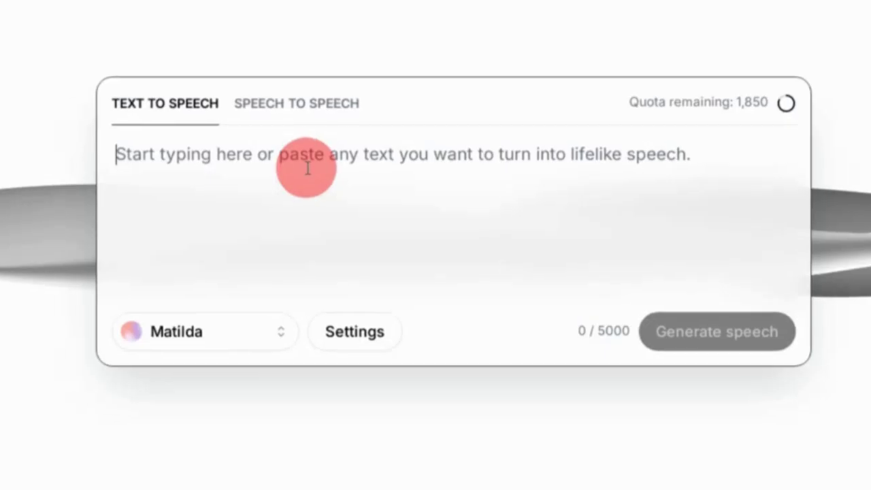
- Paste the Anya story into ElevenLabs, keep the Matilda voice, and generate the narration
key(ctrl+v)
click(304, 369)
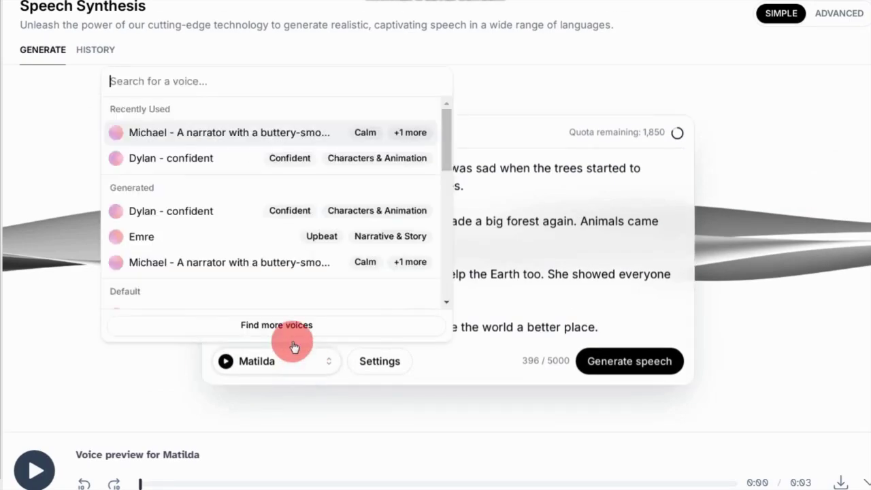
scroll(211, 206, down, 5)
click(173, 245)
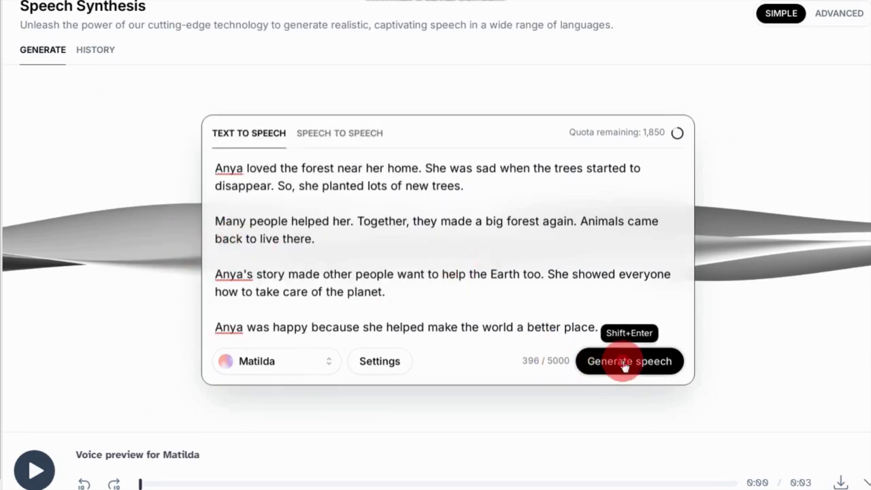
click(841, 482)
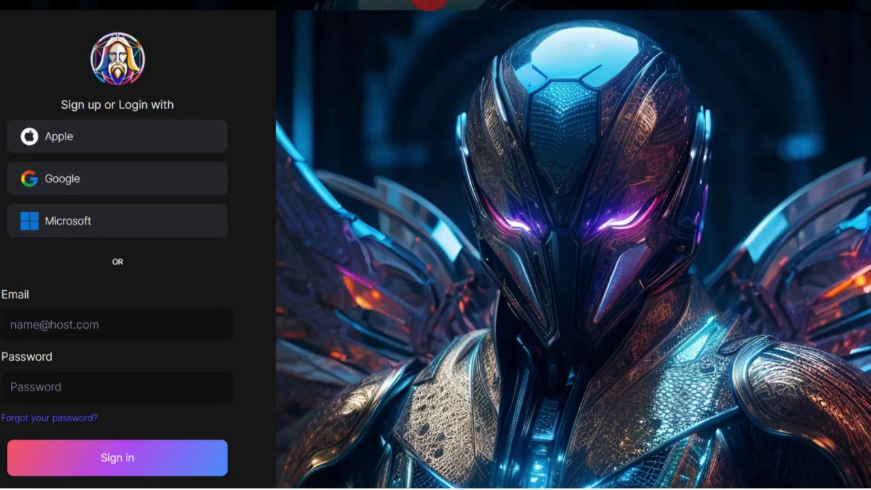
- Sign in to Leonardo.ai with Google and choose the Anime preset for image creation
click(100, 177)
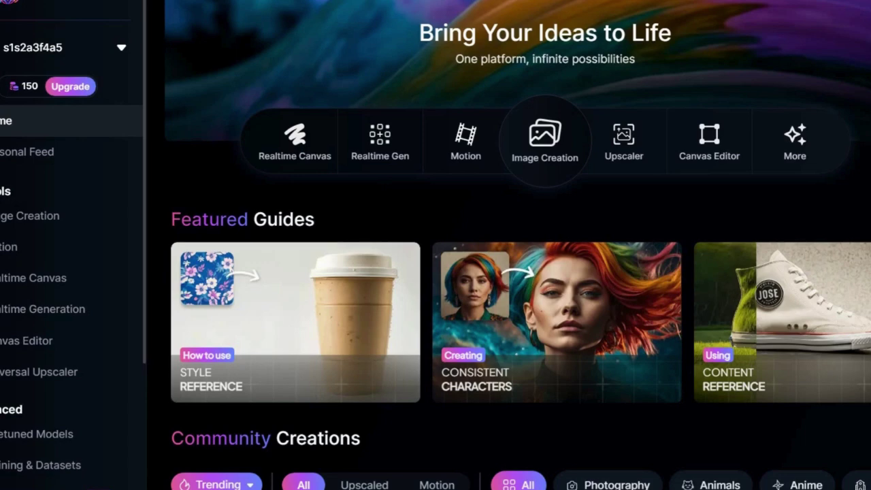
click(554, 148)
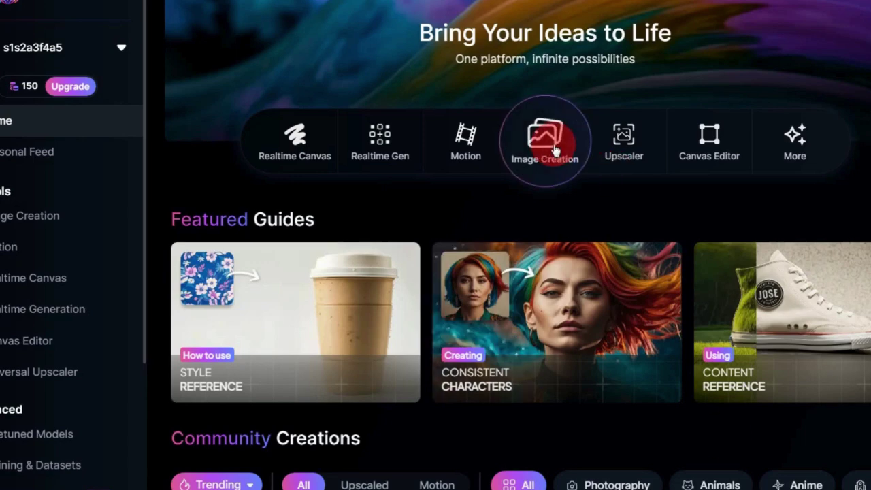
click(109, 39)
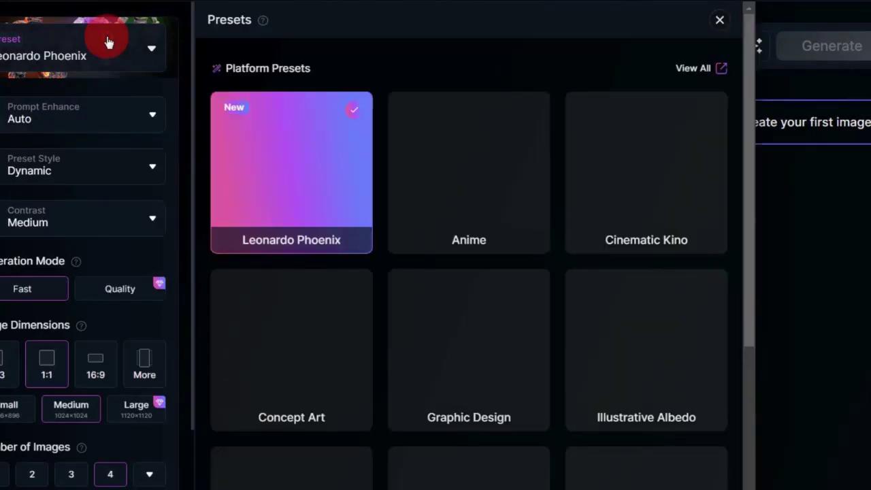
click(457, 160)
click(718, 19)
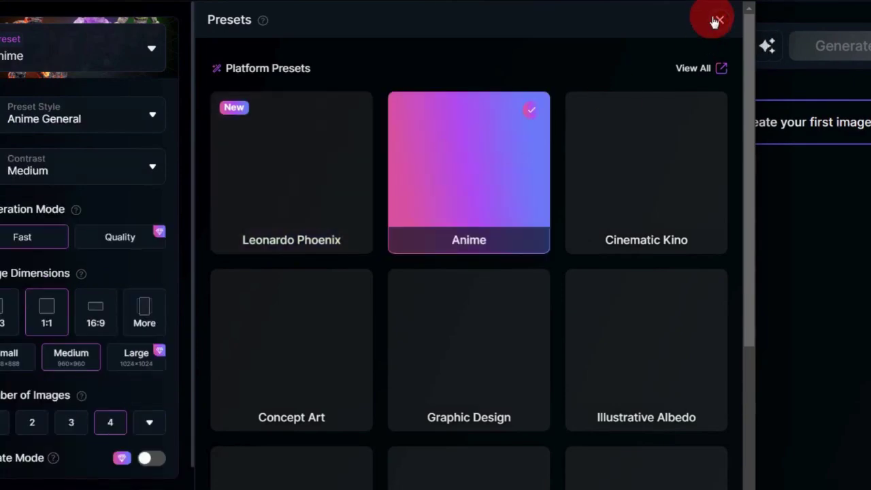
- Set a 720×1280 portrait size, then get scene prompts from Gemini and select the first
click(97, 323)
click(145, 316)
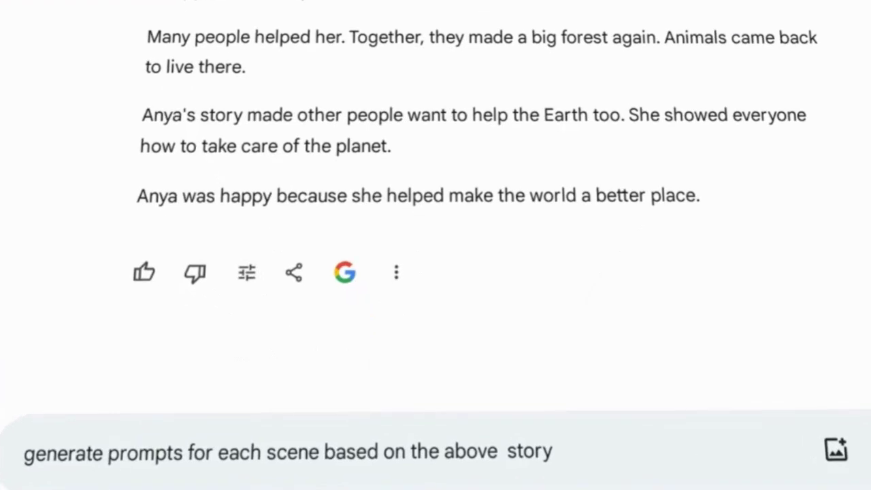
click(762, 466)
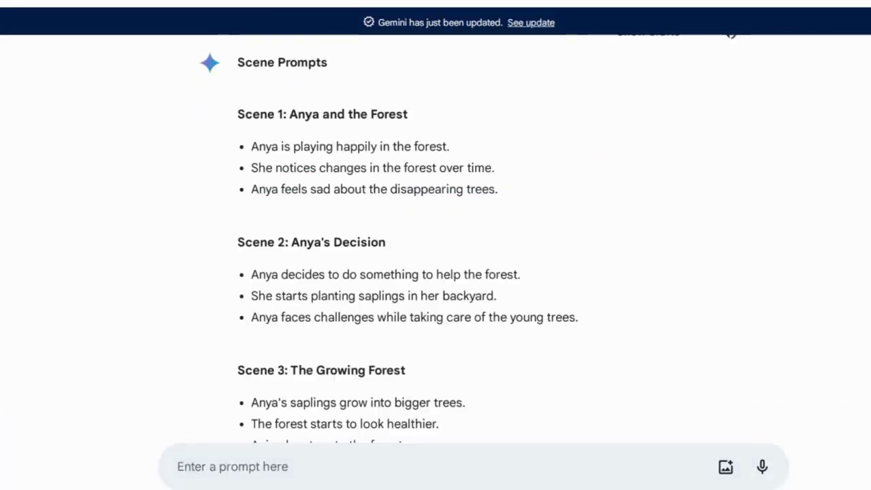
drag(251, 147, 464, 156)
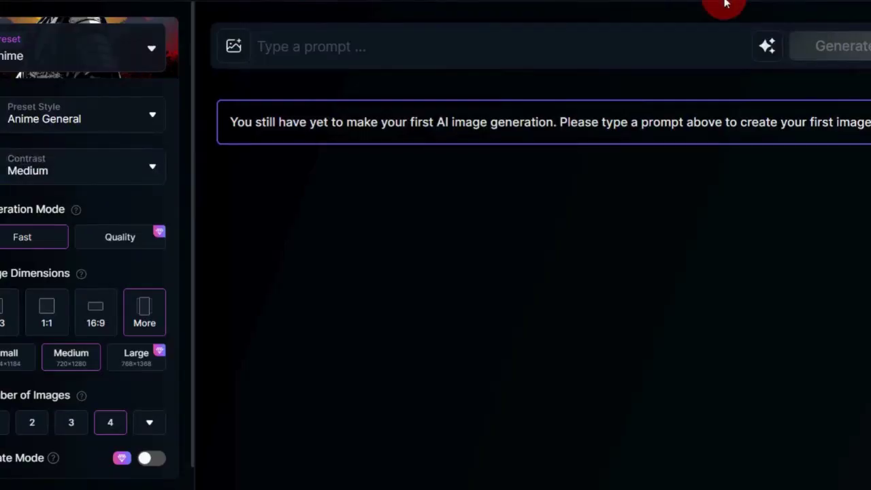
- Use 'Anya is playing happily in the forest.' as the prompt and generate four images
click(598, 66)
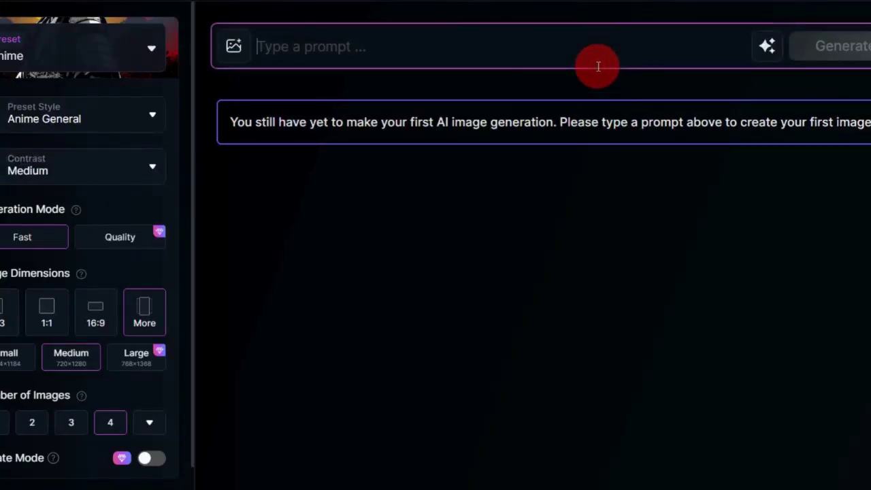
key(ctrl+v)
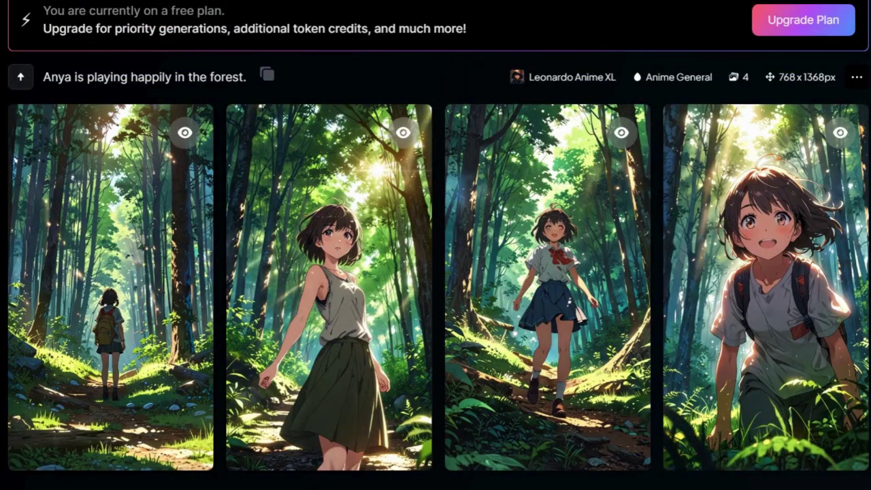
mouse_move(745, 249)
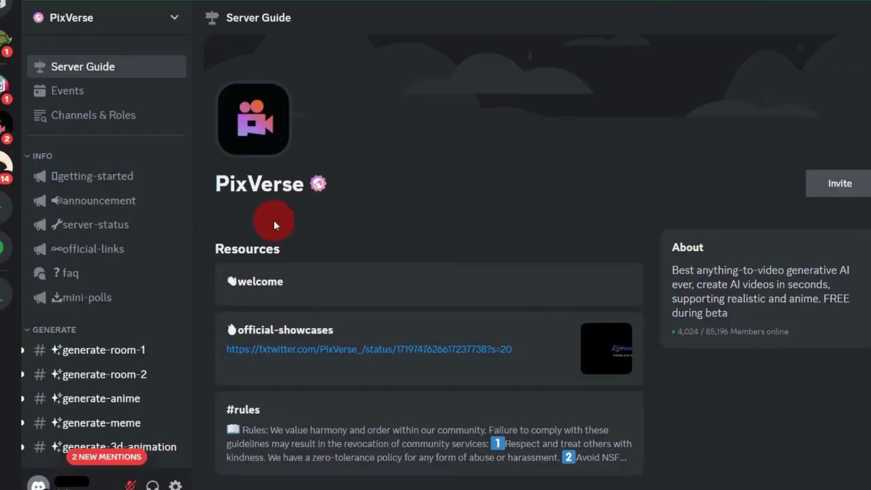
- Run PixVerse's /animate command in #generate-anime with the Anya forest image attached
click(89, 398)
text(/)
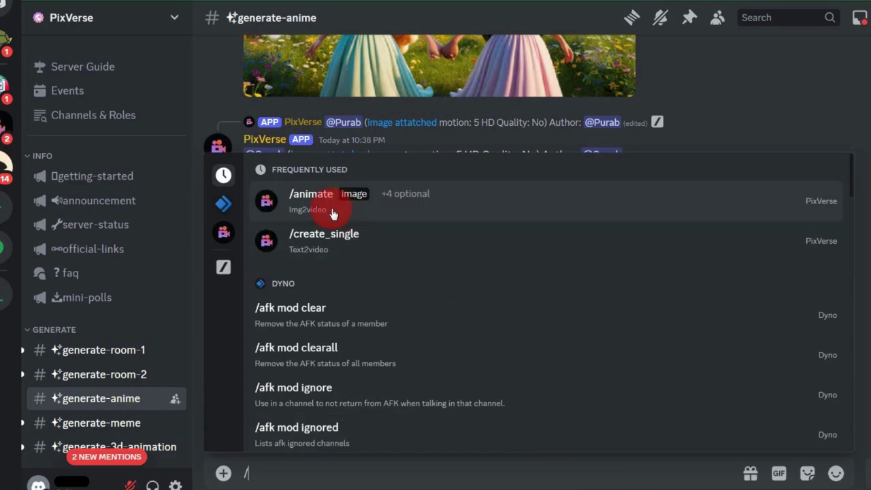
click(331, 214)
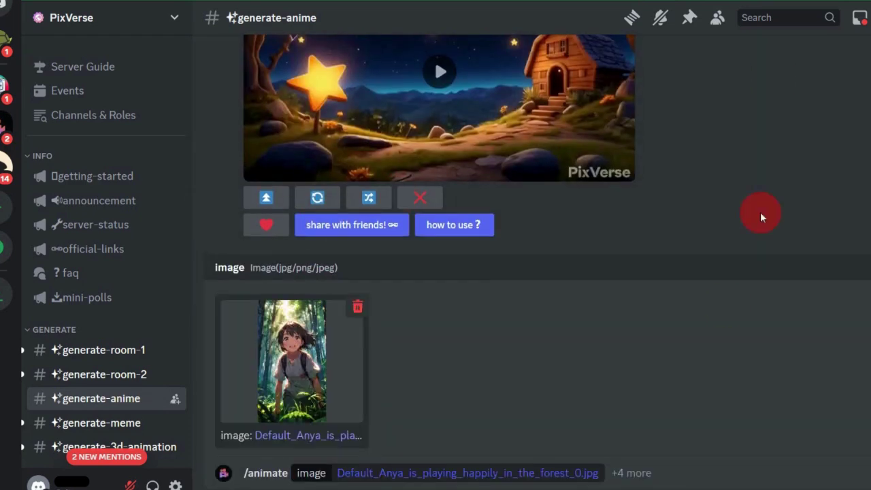
key(Return)
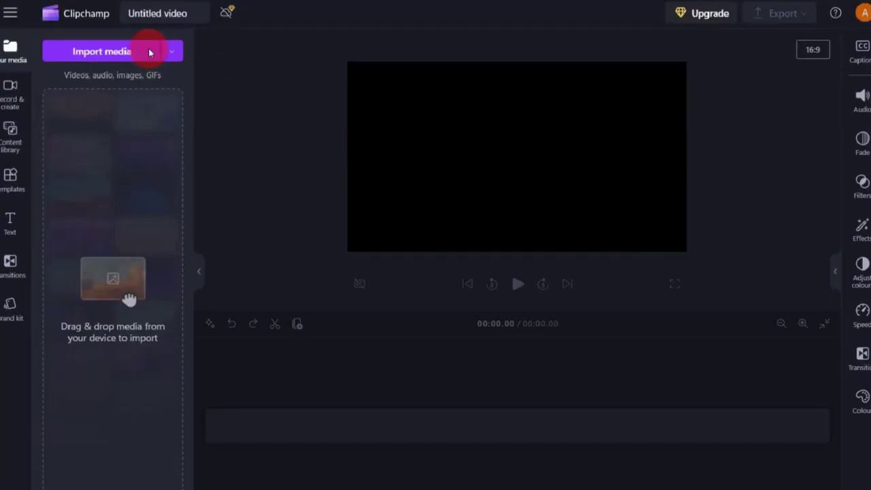
- Import the clips and place 1.mp4 through 8.mp4 in order, trimming 2.mp4 and 3.mp4 shorter
click(120, 51)
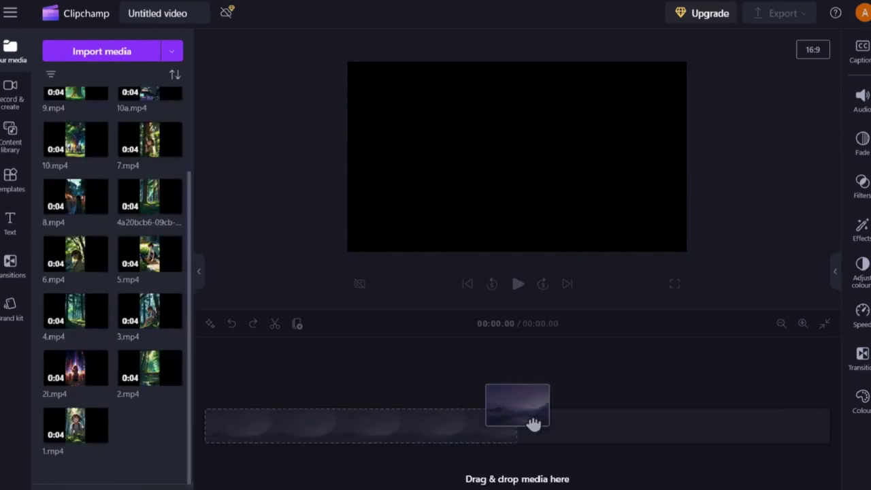
drag(74, 414, 213, 426)
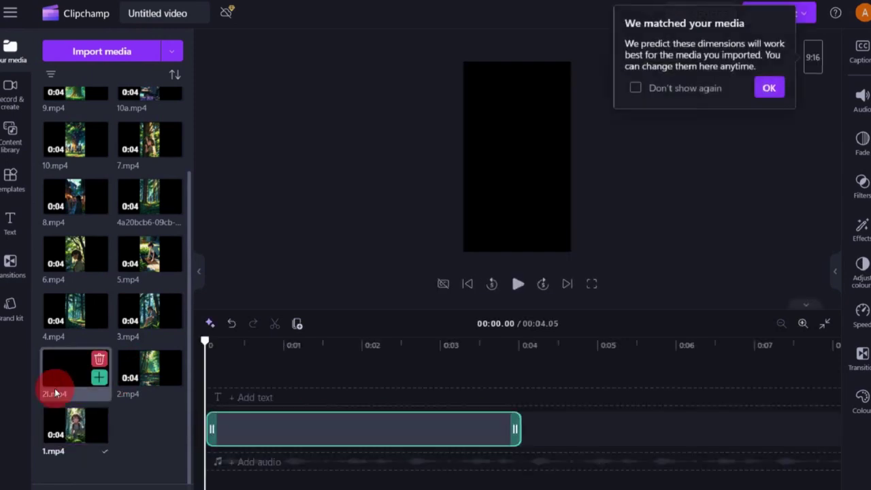
drag(144, 369, 478, 424)
click(738, 431)
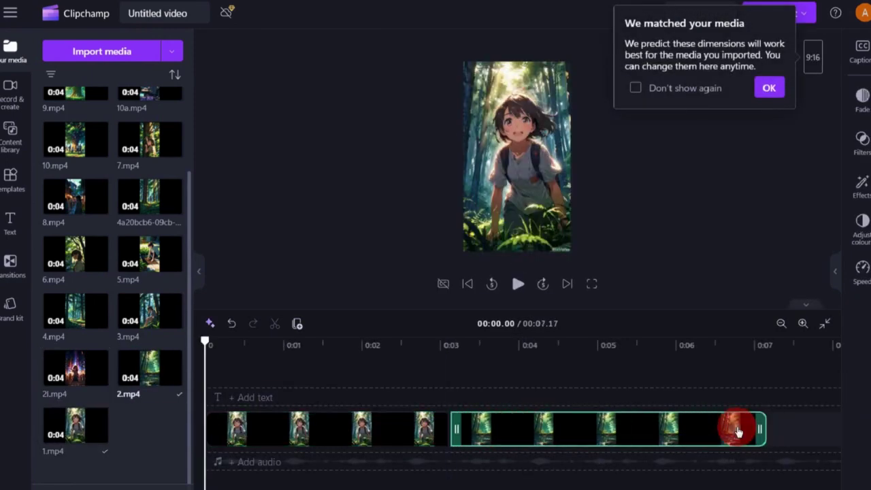
mouse_move(678, 426)
mouse_down()
mouse_move(636, 427)
mouse_move(680, 437)
mouse_up()
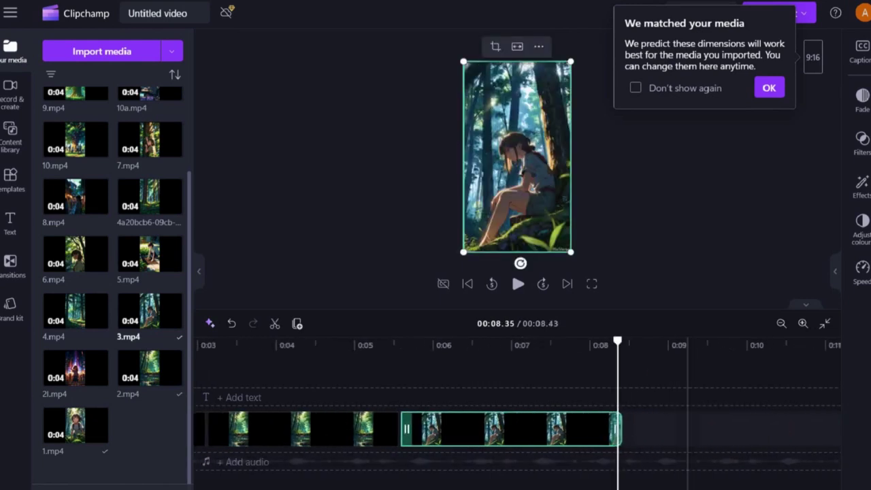
drag(70, 325, 579, 430)
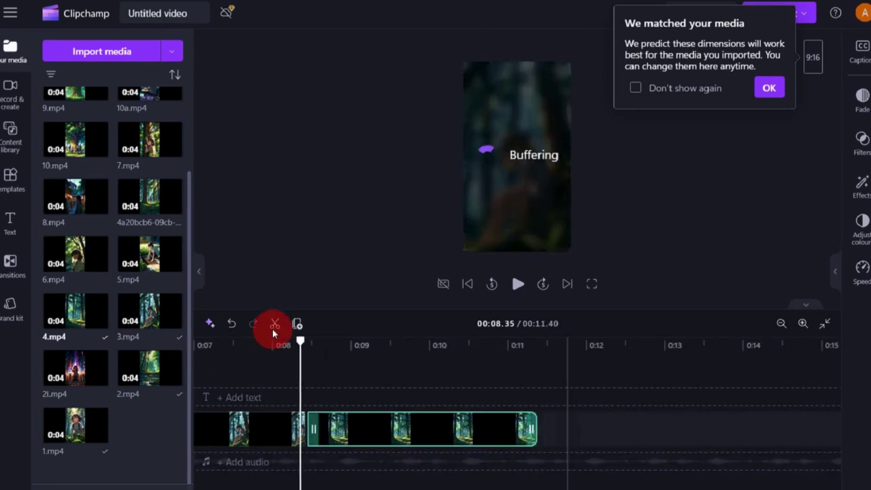
drag(463, 386, 571, 430)
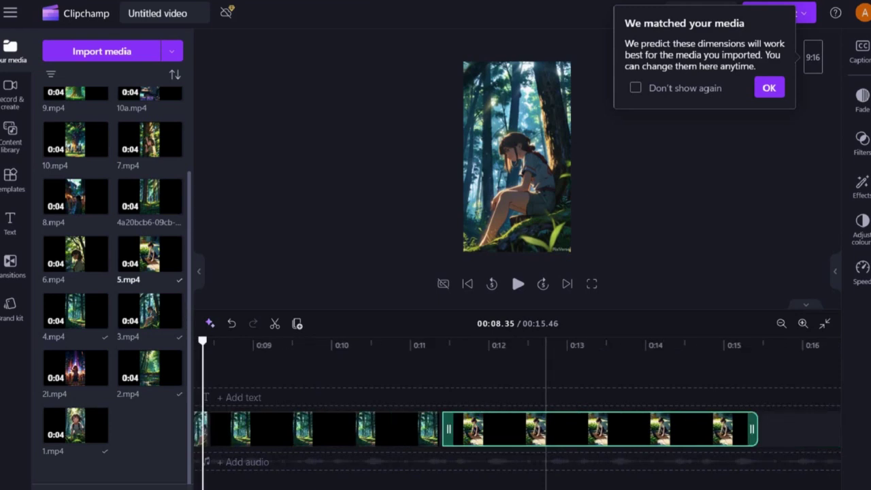
drag(73, 259, 571, 430)
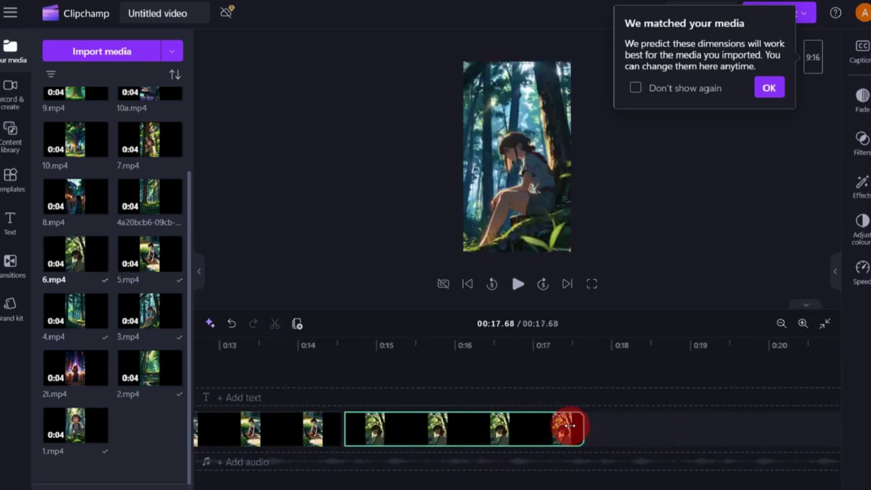
drag(146, 139, 584, 423)
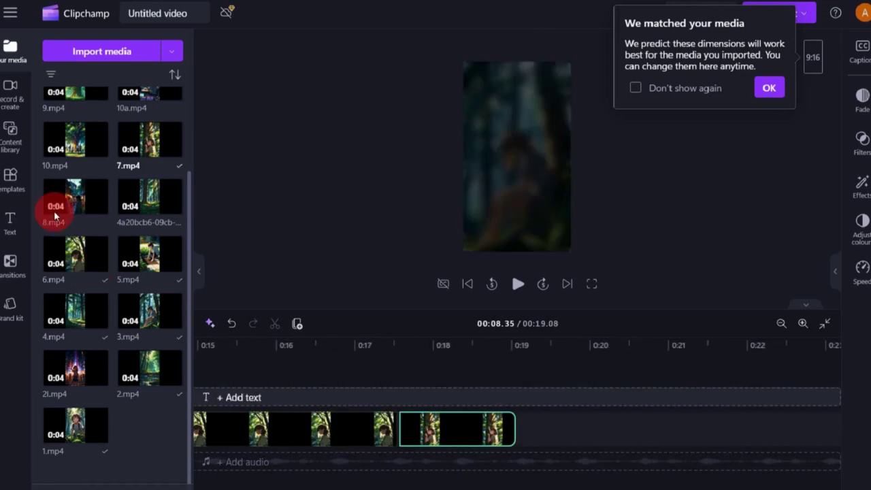
drag(54, 208, 528, 431)
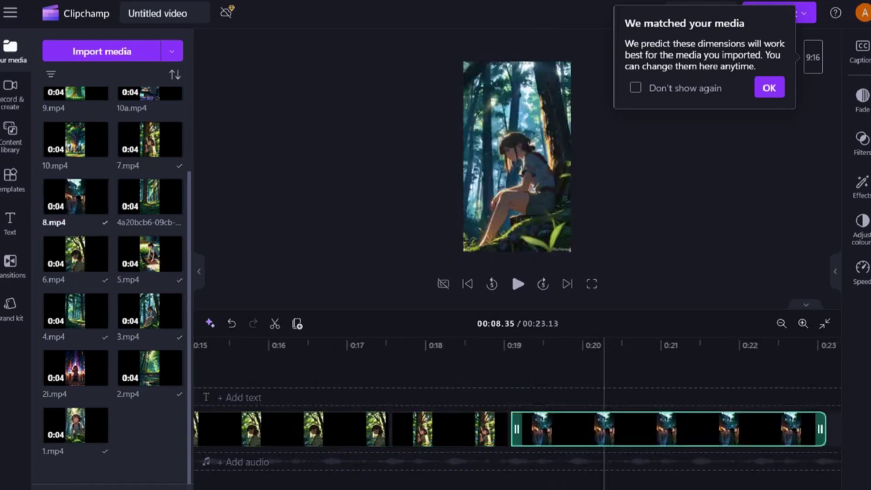
- Add 9.mp4, 10a.mp4 and the last clip at the end, trimming 9.mp4 shorter
scroll(603, 429, right, 3)
drag(610, 430, 608, 437)
click(77, 102)
drag(454, 314, 688, 474)
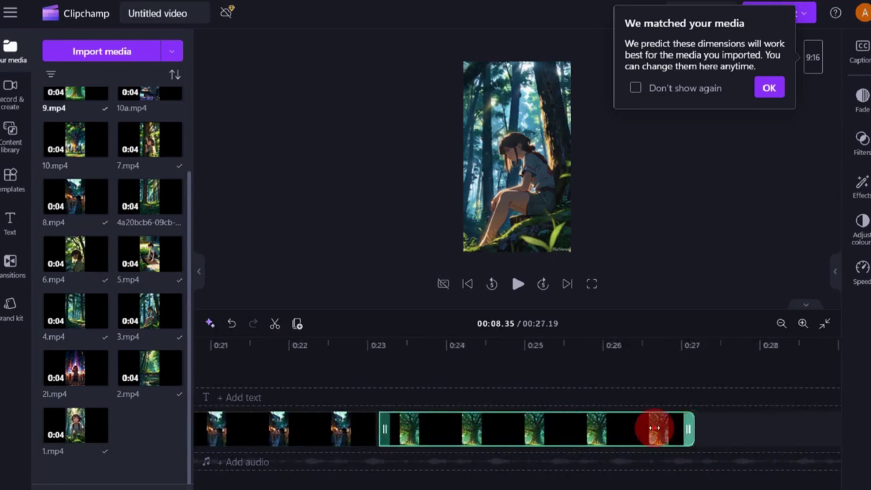
drag(655, 428, 622, 430)
drag(149, 99, 643, 436)
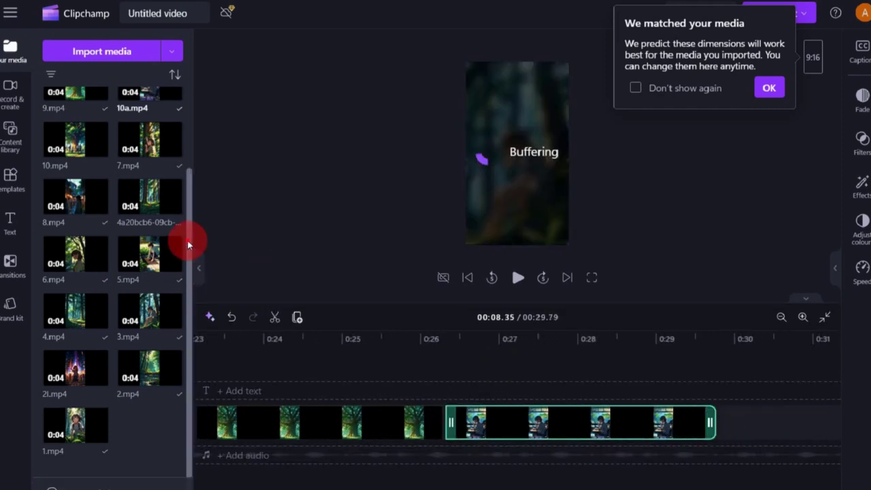
drag(184, 241, 185, 140)
drag(635, 378, 736, 423)
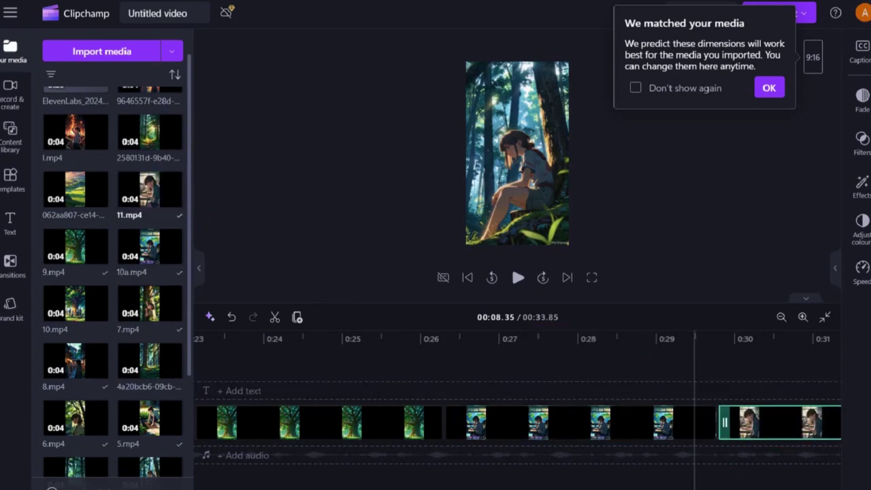
scroll(48, 244, up, 1)
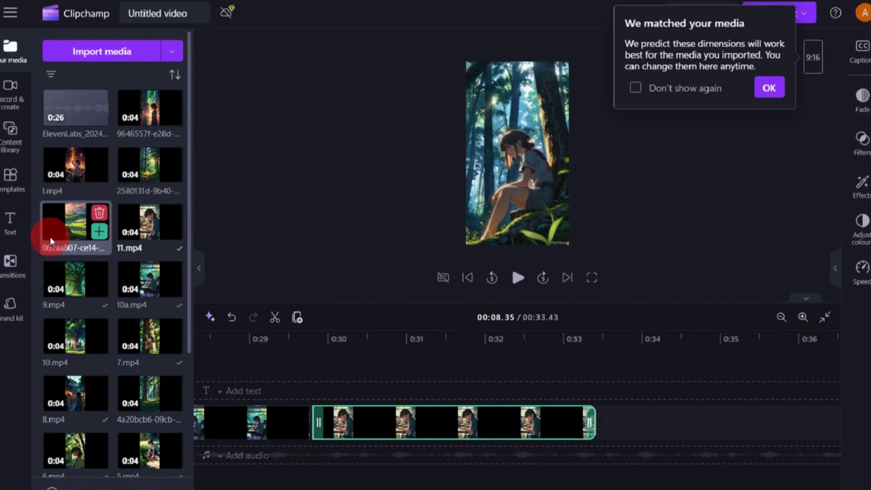
- Add the ElevenLabs narration under the clips, shift a forest clip, and close the gap
drag(72, 107, 240, 472)
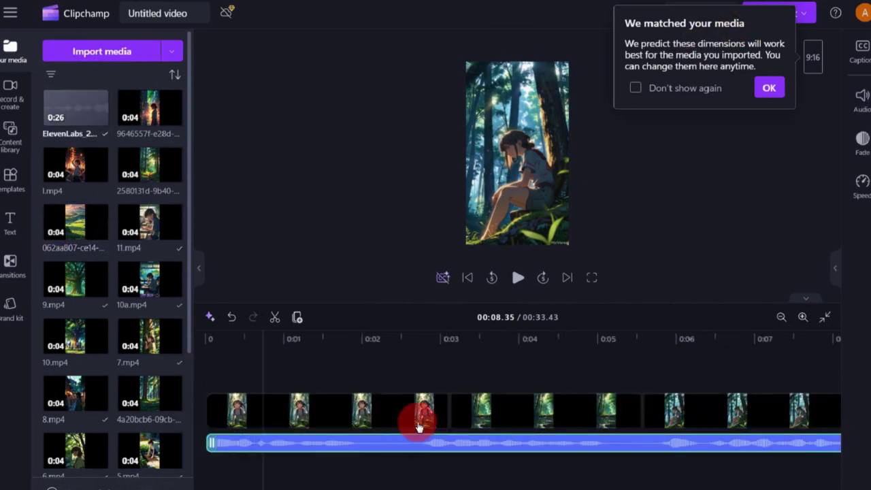
drag(391, 411, 648, 409)
mouse_move(596, 416)
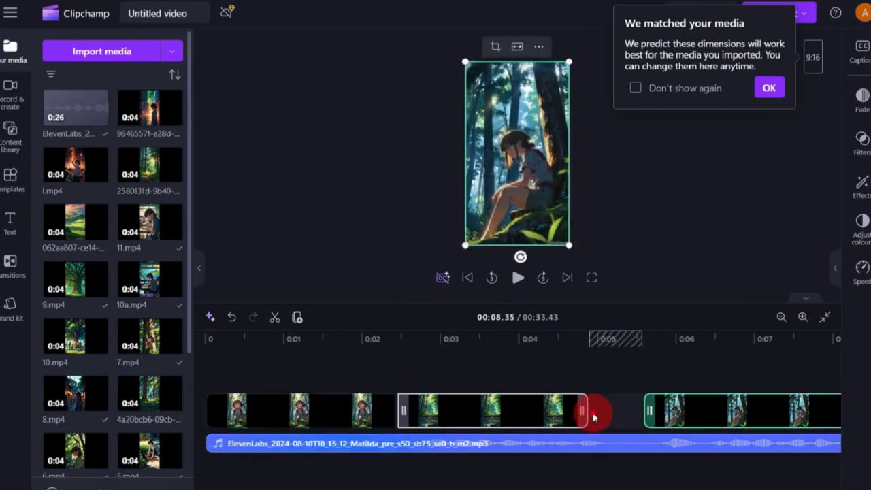
click(612, 412)
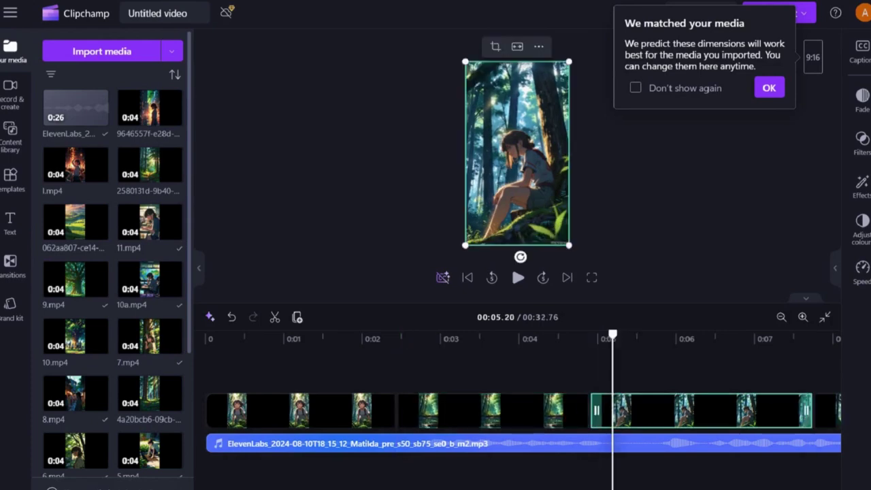
click(578, 414)
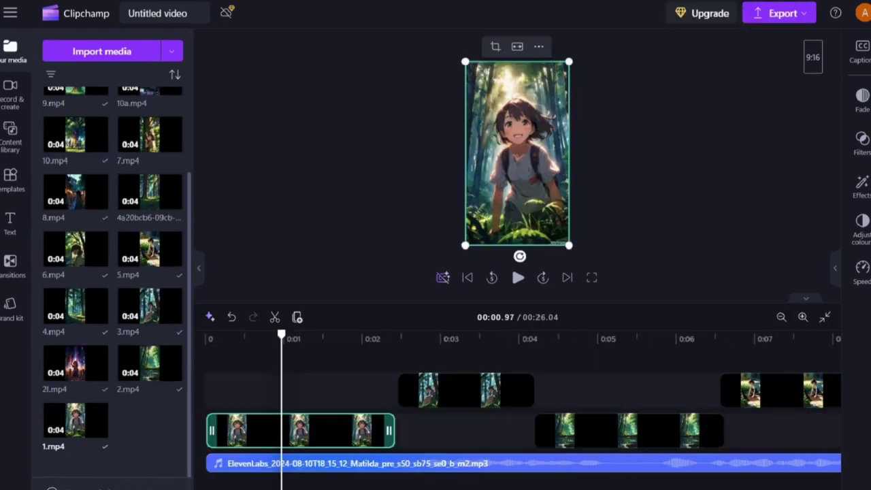
- Check clip placement from 0:03 to 0:10, selecting the upper- and lower-track clips
click(467, 379)
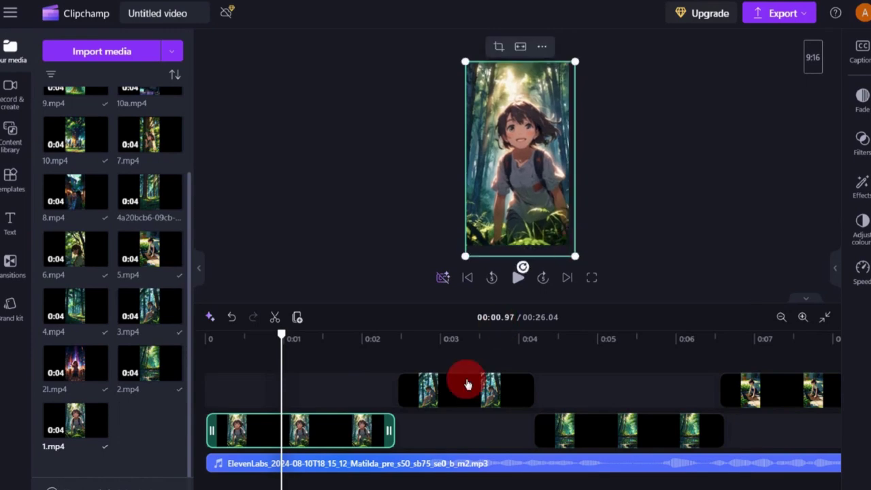
click(542, 230)
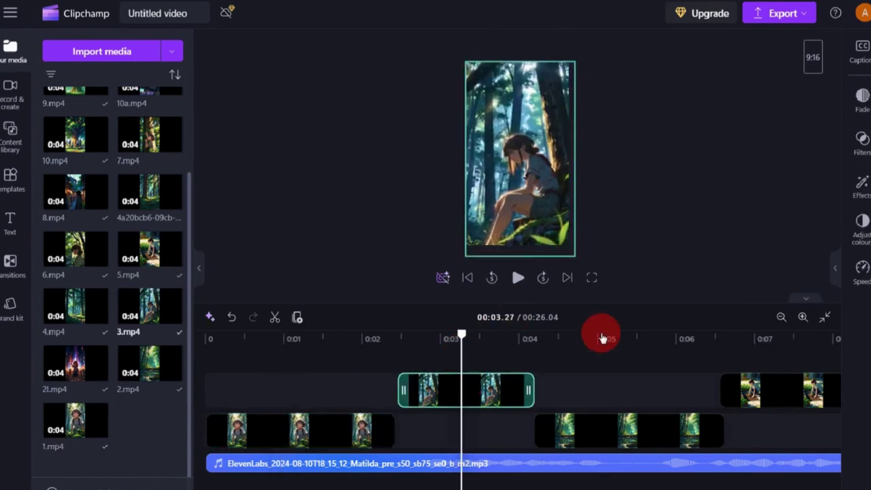
click(603, 333)
click(559, 240)
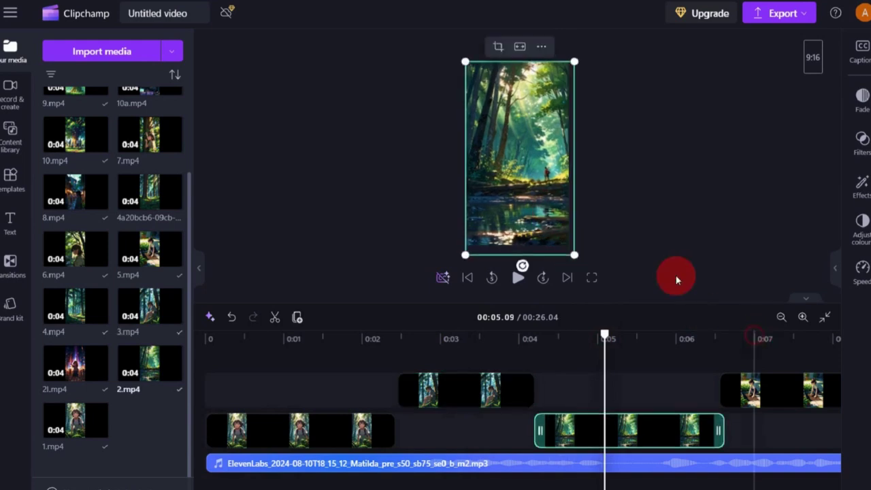
click(754, 389)
click(573, 248)
scroll(471, 348, right, 10)
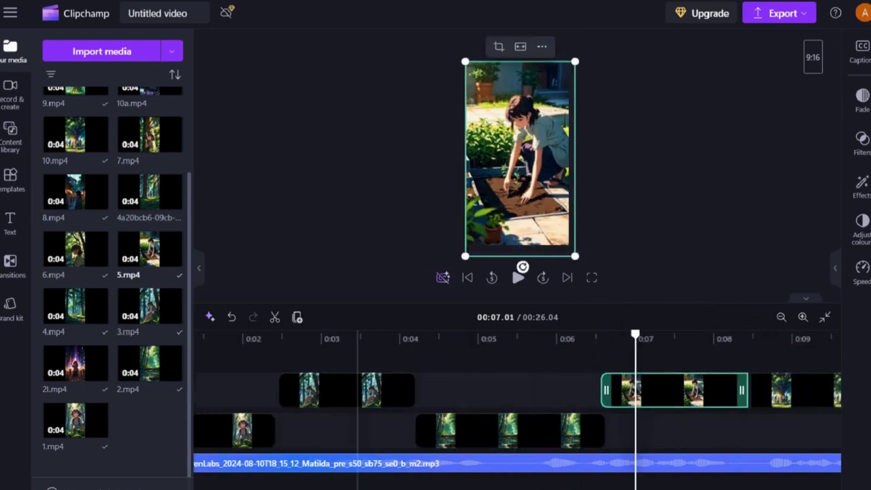
click(379, 390)
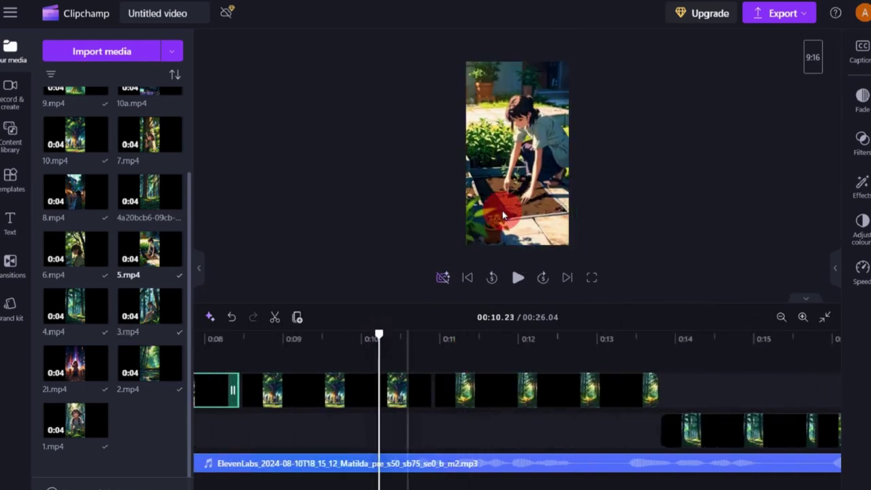
click(540, 335)
click(569, 245)
- Check clips from 0:14.51 onward, including the street scene and neon clips
click(714, 338)
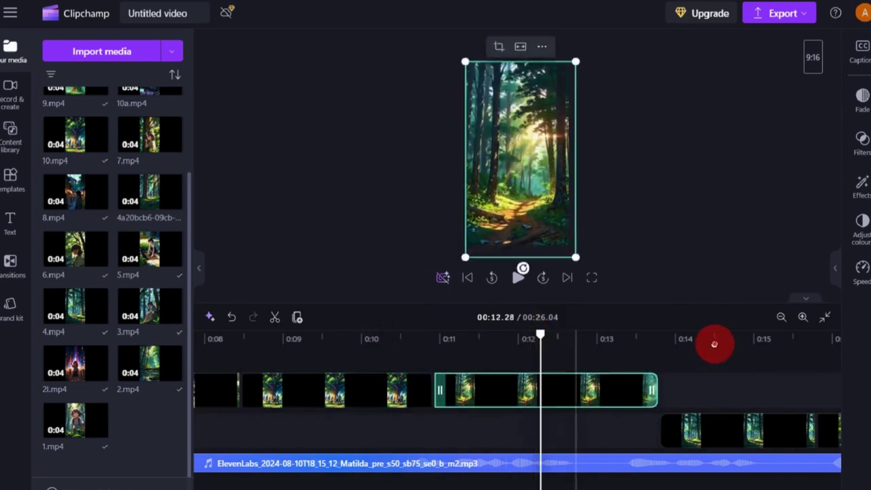
click(572, 246)
scroll(537, 380, right, 8)
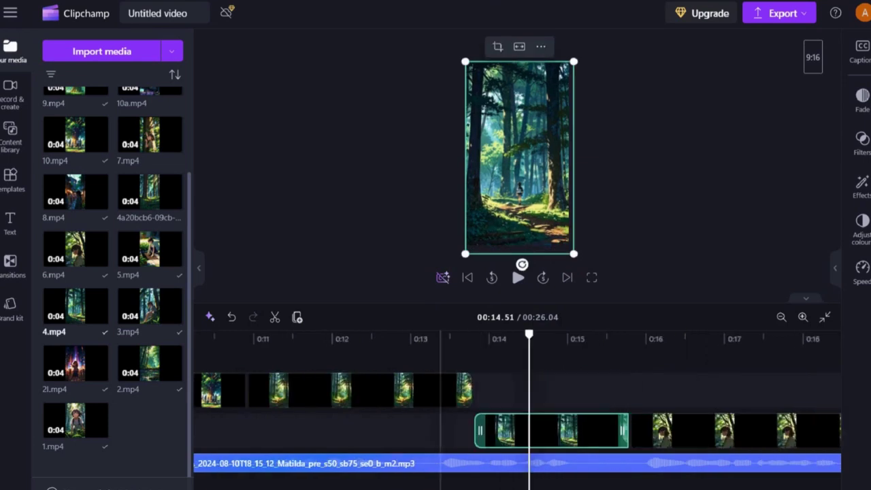
click(520, 344)
click(523, 203)
click(573, 247)
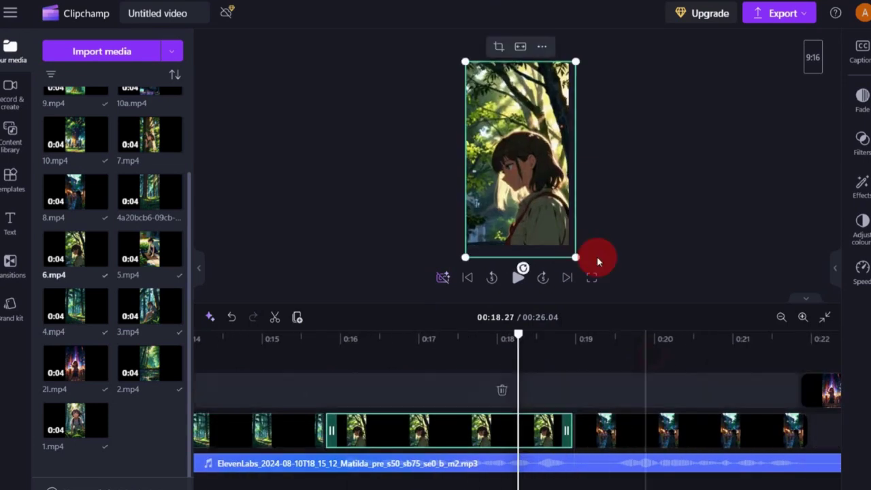
click(651, 338)
click(567, 247)
scroll(517, 408, right, 6)
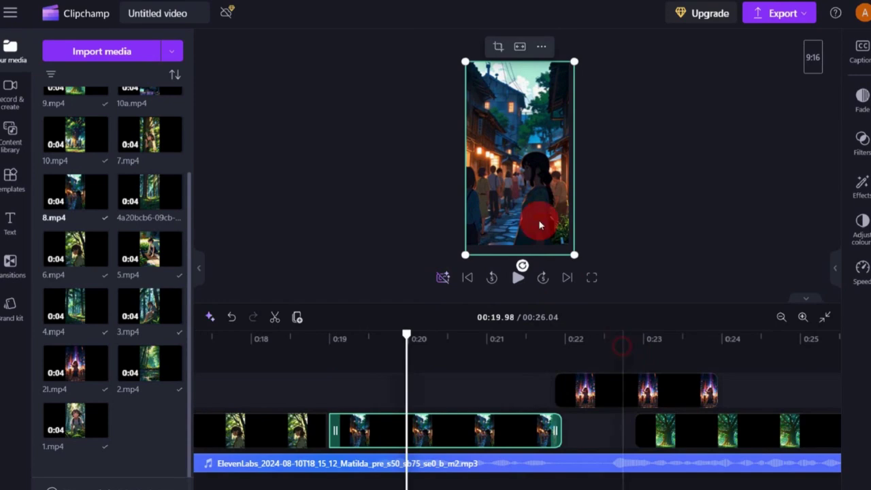
click(623, 338)
click(567, 242)
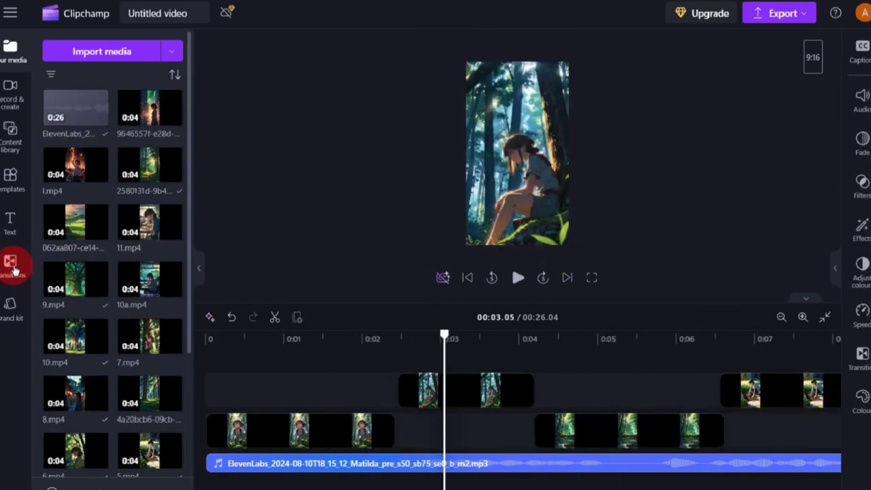
- Place Zoom out and Zoom in transitions at the junctions between the first clips
click(11, 266)
scroll(122, 262, down, 4)
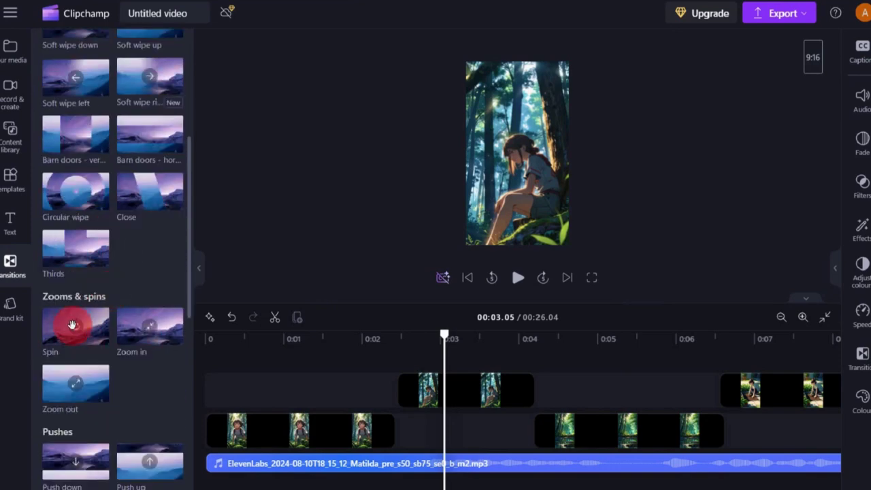
click(560, 428)
scroll(517, 408, right, 10)
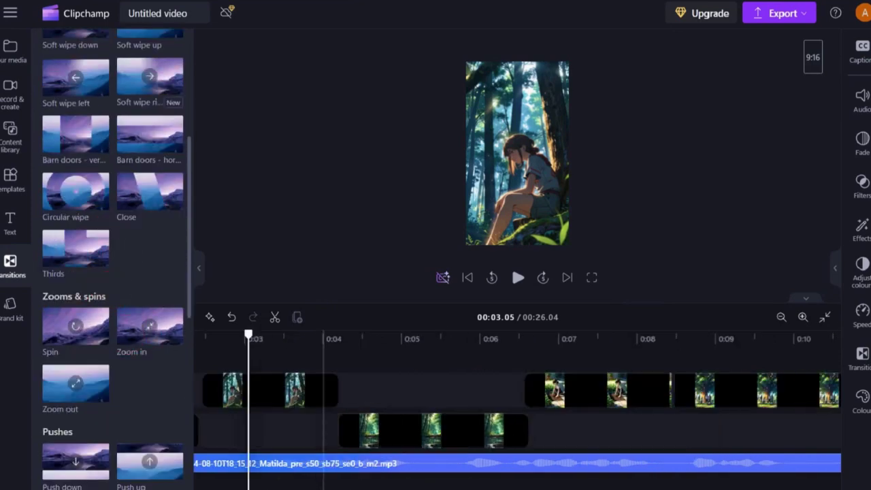
scroll(517, 408, left, 4)
mouse_move(70, 388)
mouse_down()
mouse_move(375, 396)
mouse_move(373, 390)
mouse_move(391, 413)
mouse_up()
scroll(517, 408, right, 8)
click(143, 318)
click(861, 46)
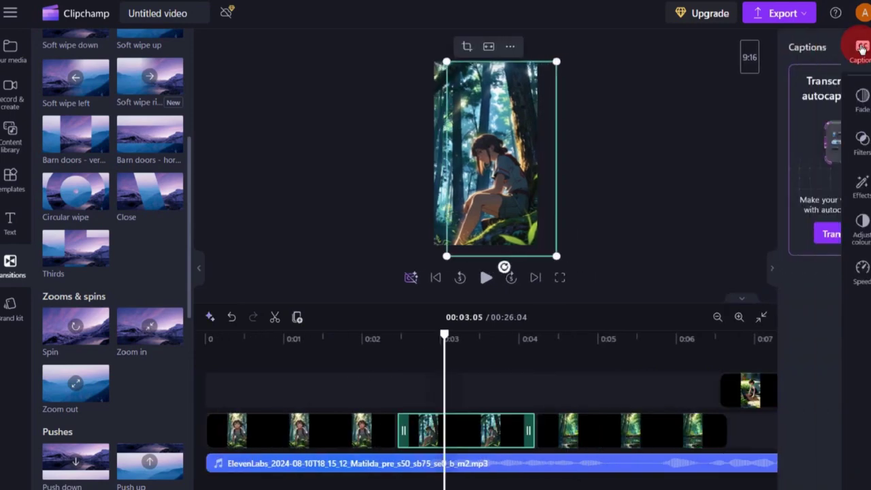
- Transcribe the narration into English (United States) autocaptions
click(754, 234)
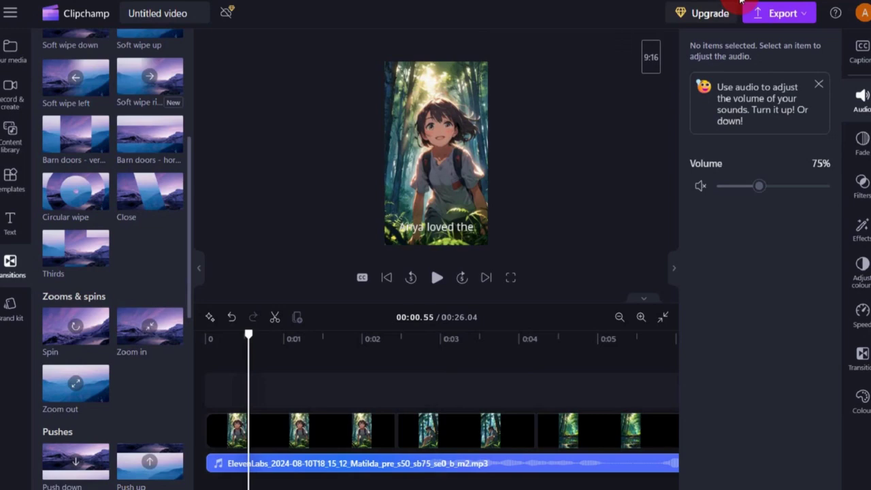
- Change the caption text to Oswald font, size 39, coloured yellow #FDD800
click(434, 229)
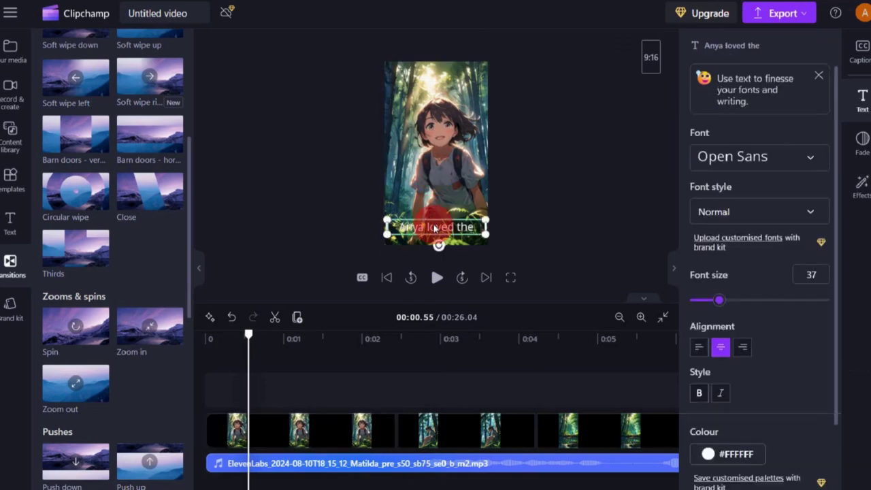
click(768, 157)
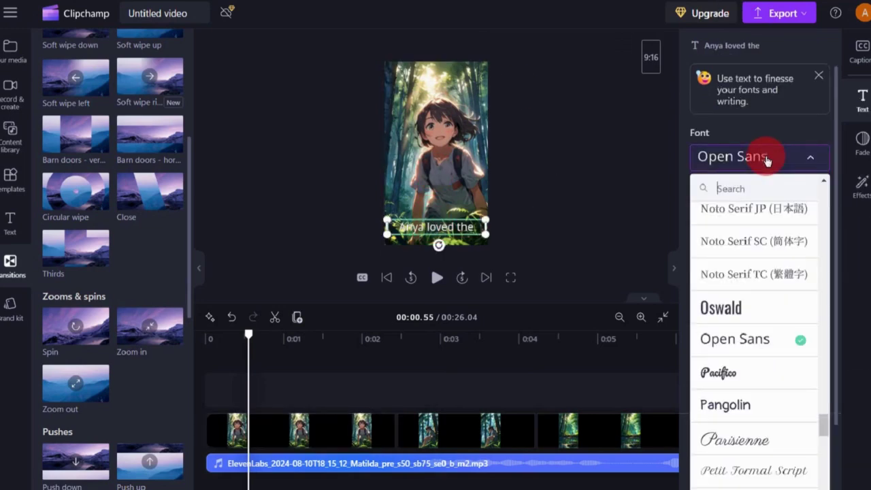
click(722, 310)
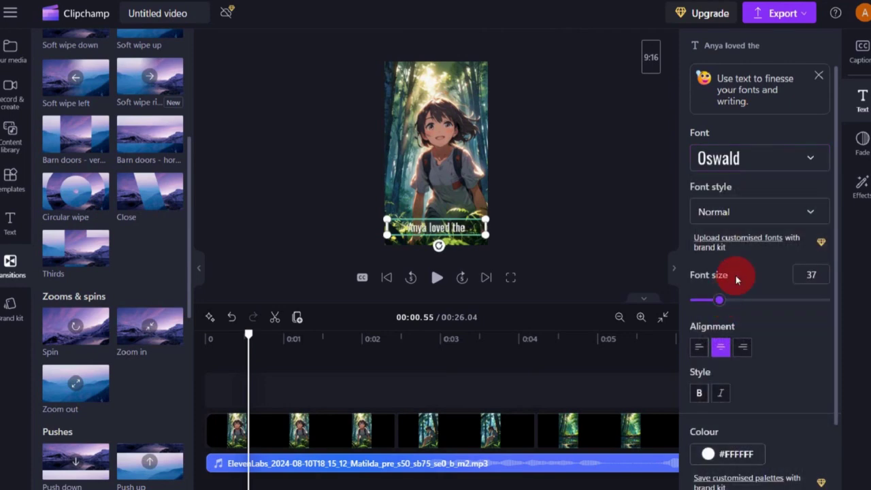
scroll(736, 275, down, 1)
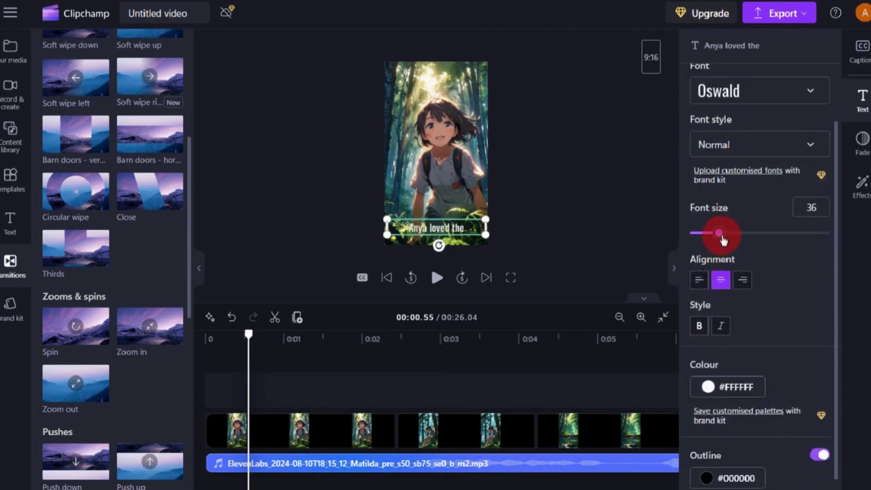
drag(725, 239, 766, 270)
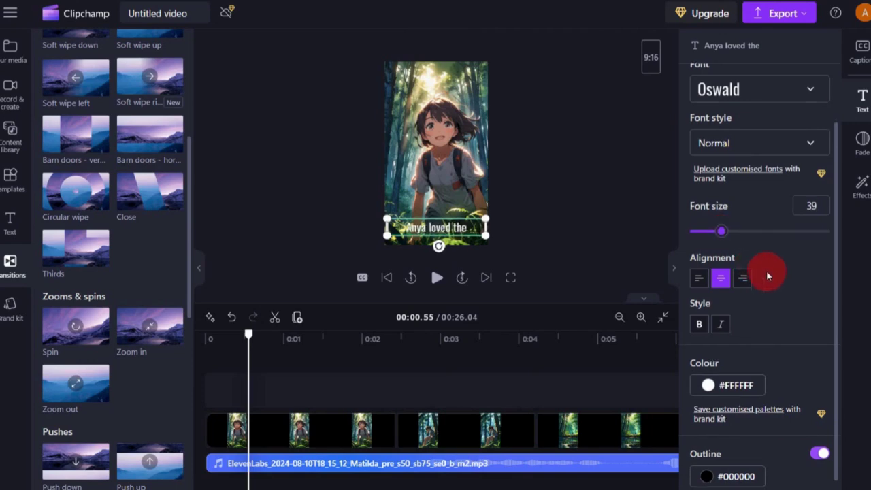
scroll(734, 313, down, 1)
click(706, 357)
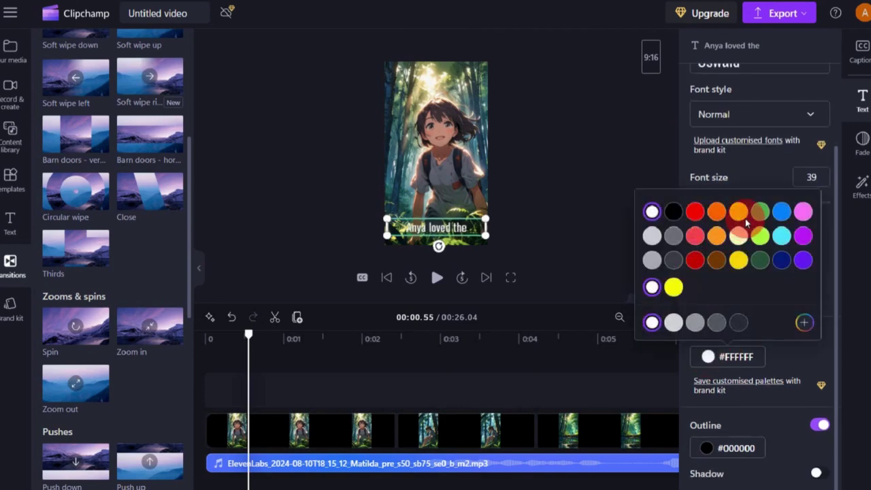
click(791, 363)
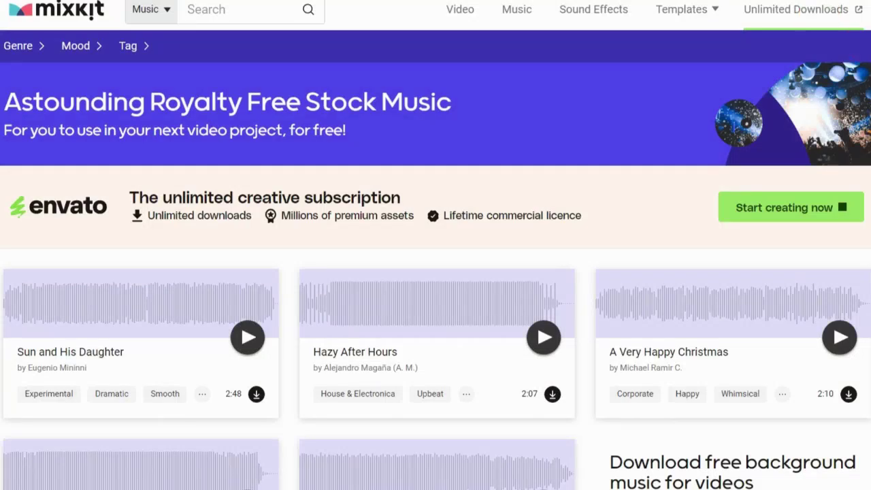
- Filter Mixkit music by Smooth mood and add the Serene View track as background music
scroll(435, 275, down, 6)
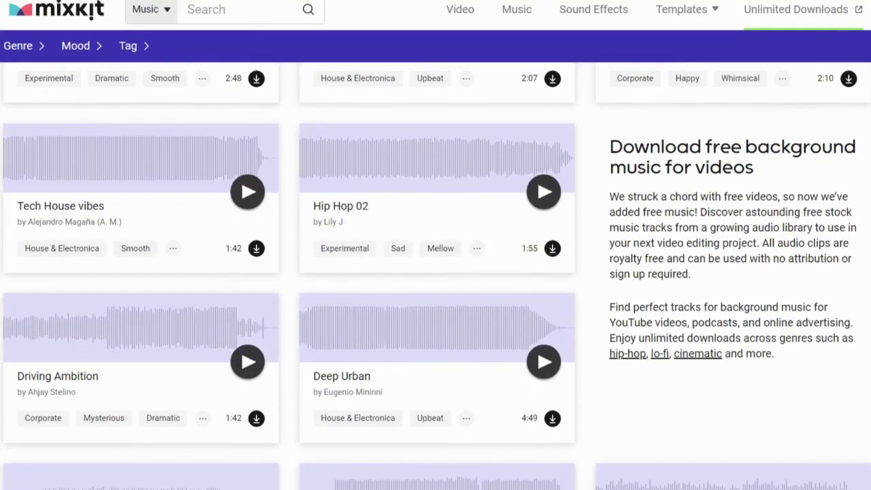
scroll(647, 61, up, 6)
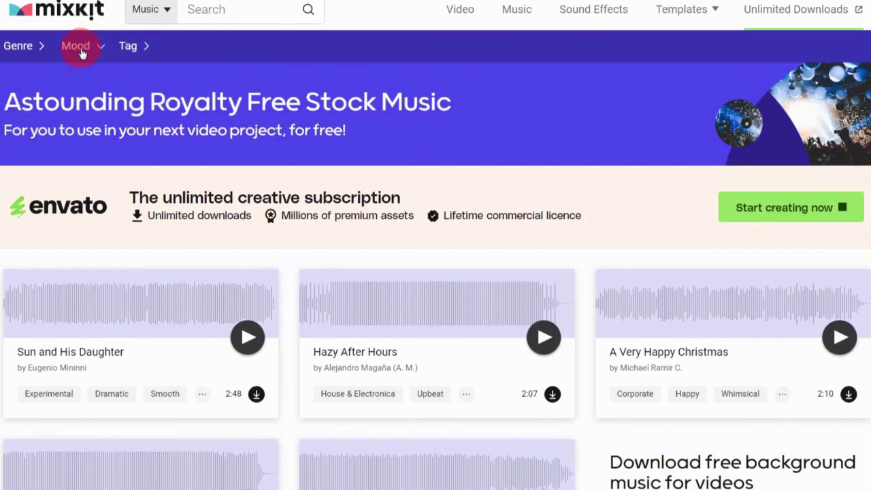
click(82, 53)
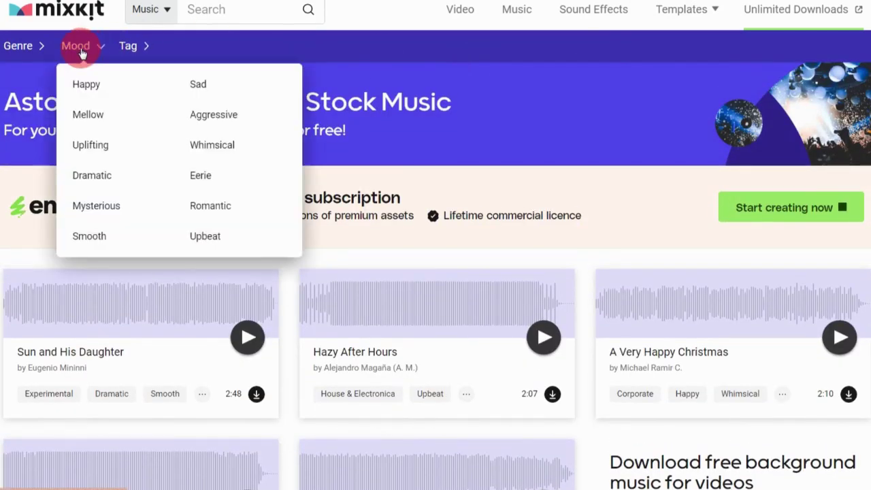
click(83, 236)
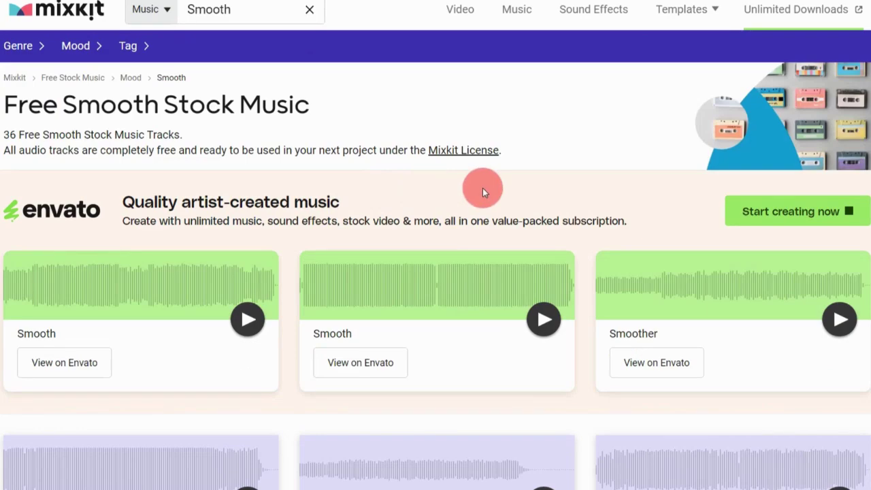
scroll(534, 127, down, 4)
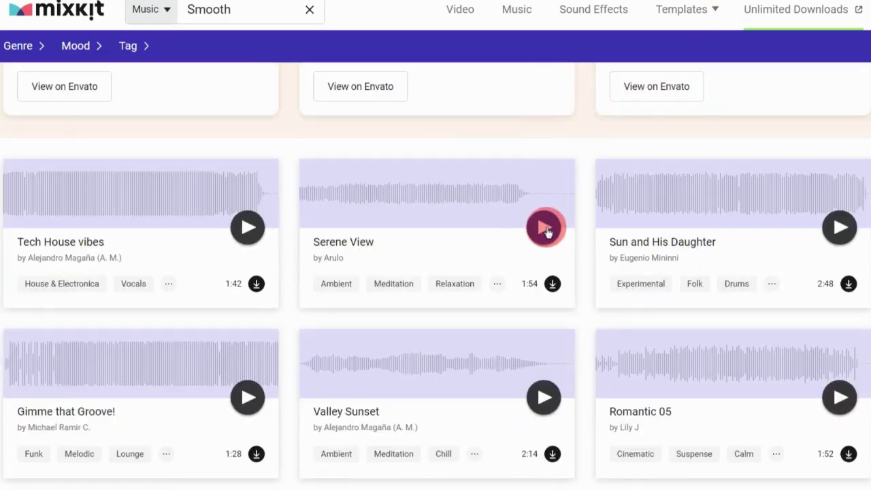
scroll(435, 275, down, 5)
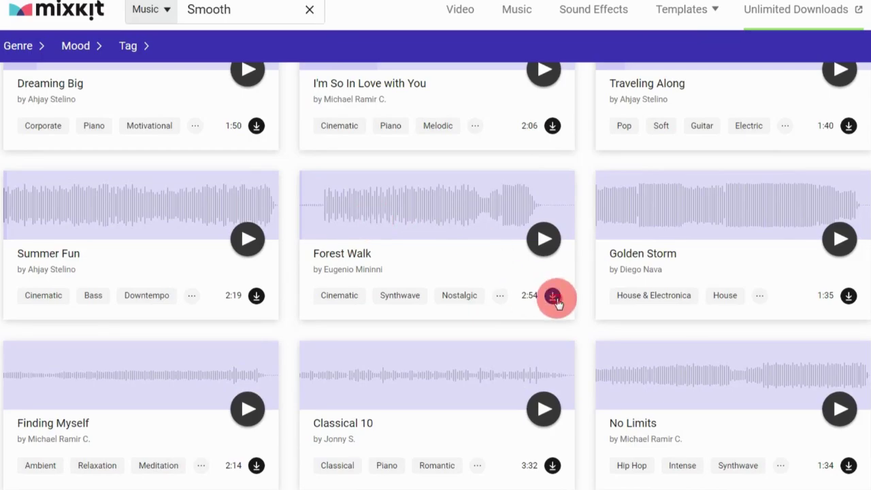
click(224, 479)
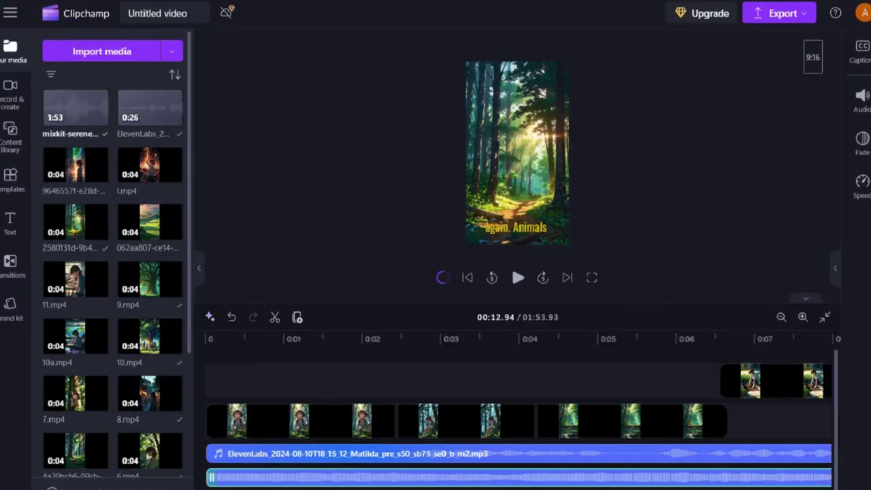
- Trim the Serene View music so it ends with the narration at 00:26.12
scroll(221, 421, right, 10)
scroll(500, 476, right, 10)
click(500, 480)
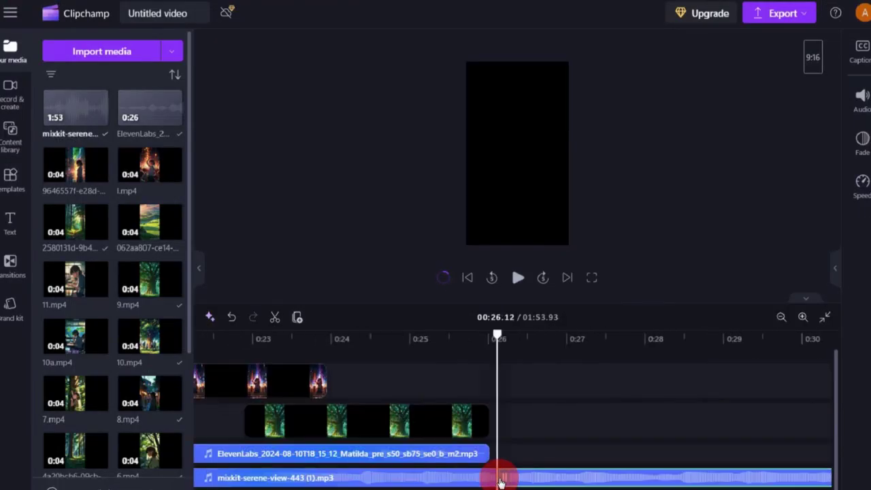
key(Delete)
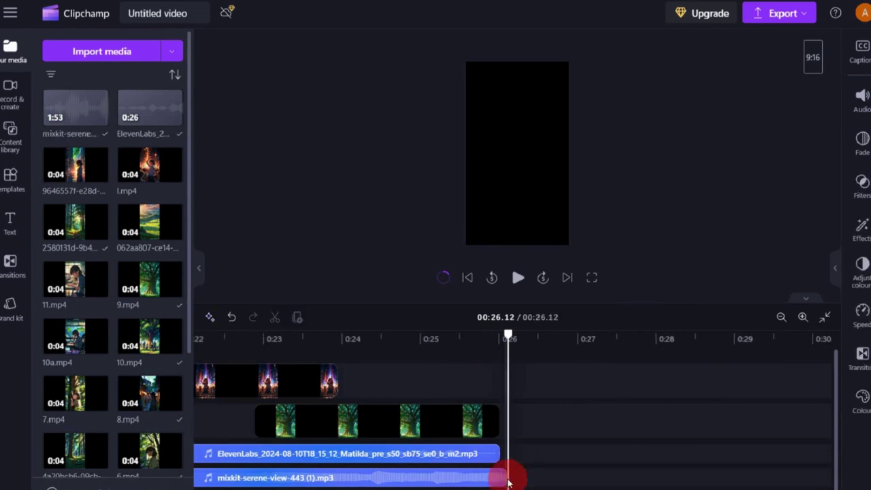
click(625, 366)
click(778, 14)
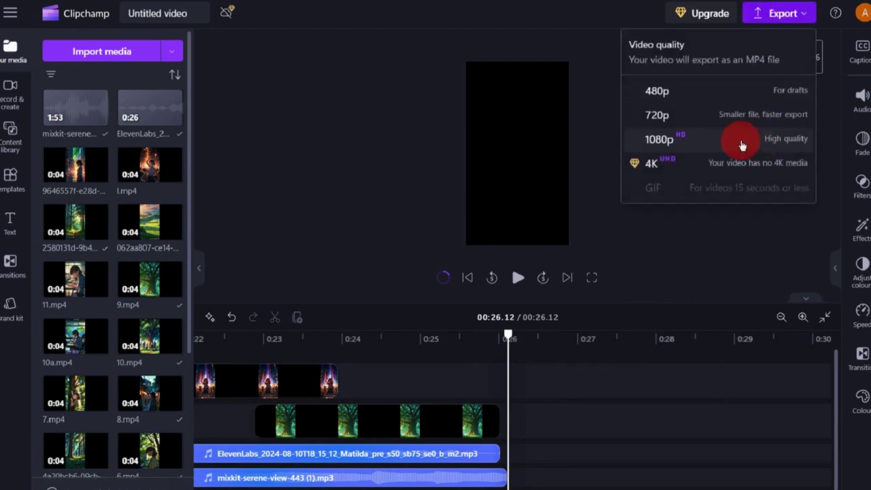
- Export the finished 9:16 video at 1080p quality
click(736, 144)
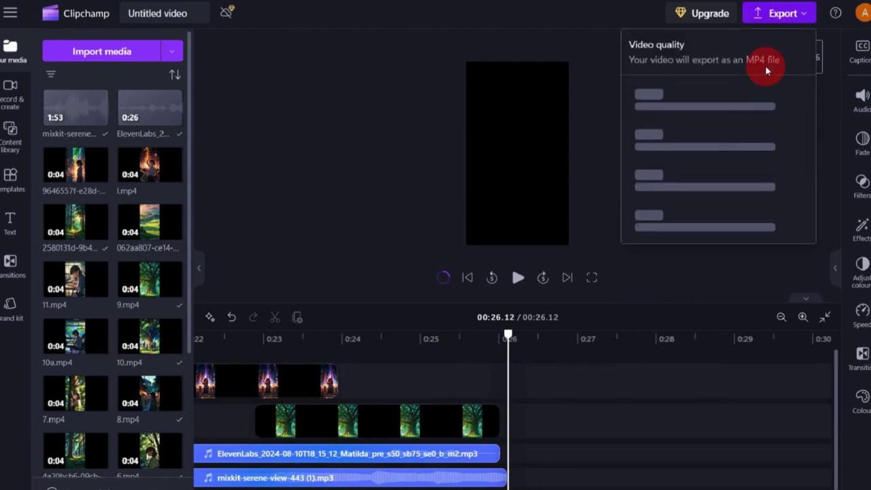